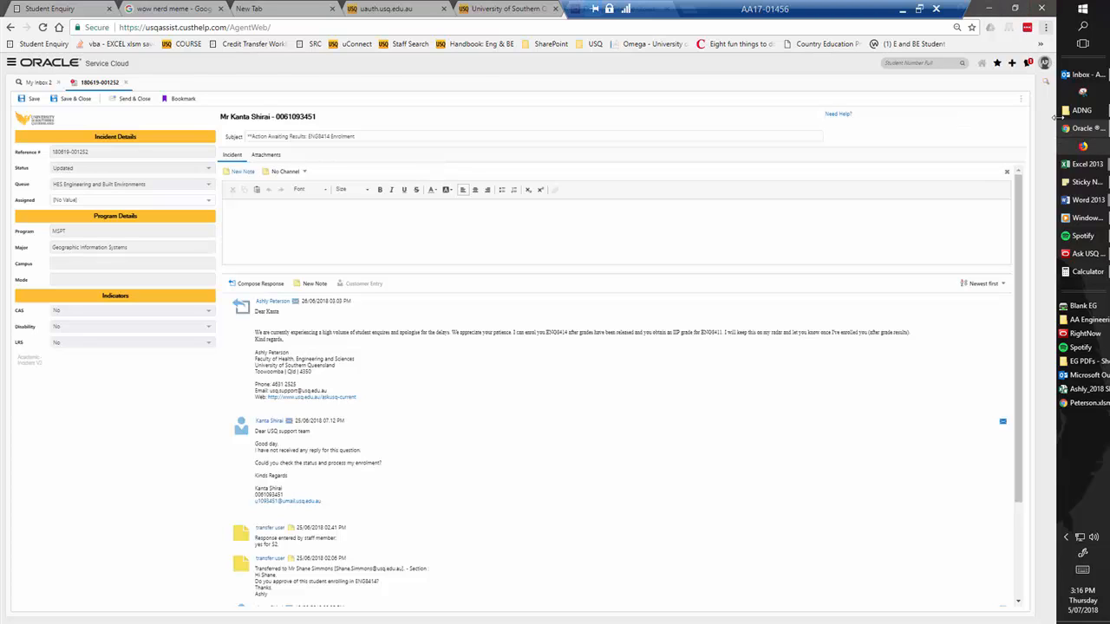
Switch to Outlook to view the Ask USQ enquiry email, return to the incident and dismiss the email notification
{"action": "left_click", "coordinate": [1070, 75]}
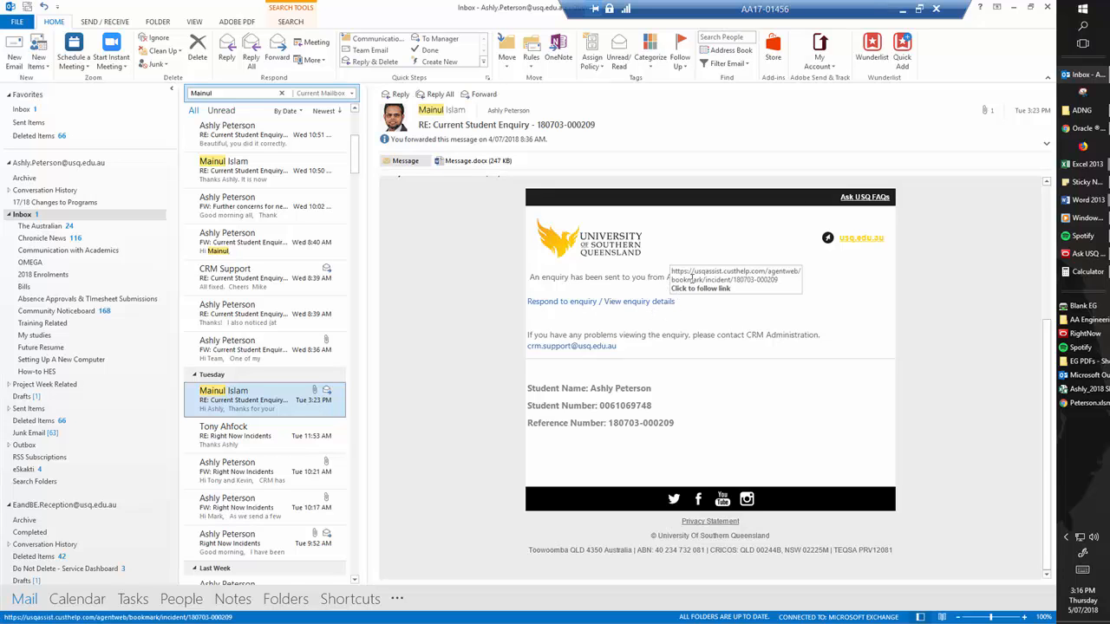
{"action": "left_click", "coordinate": [1014, 11]}
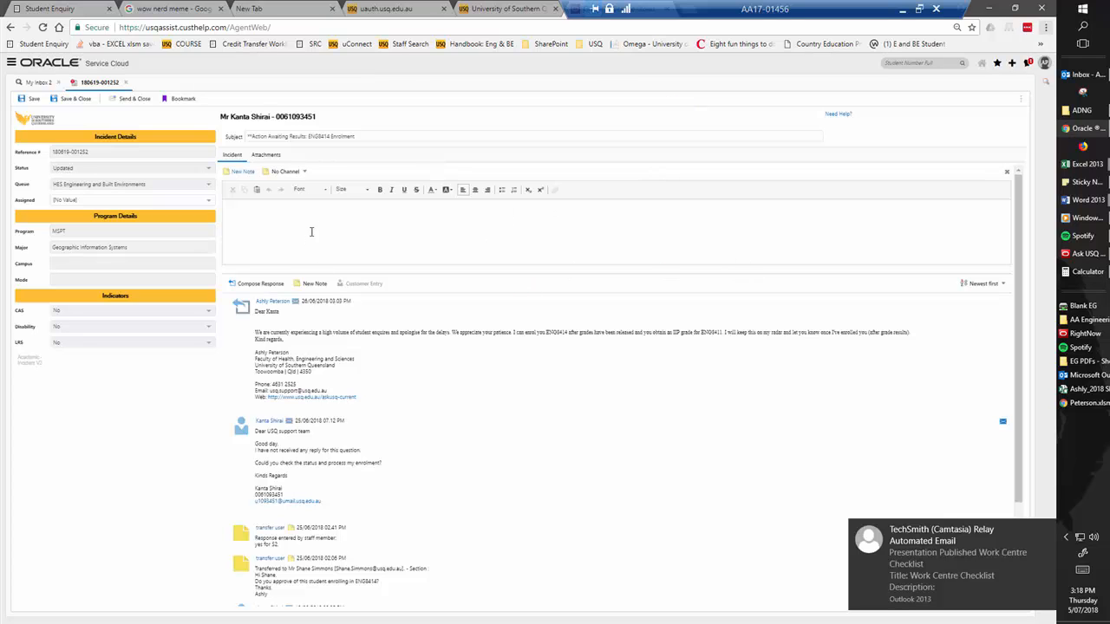
{"action": "left_click", "coordinate": [1046, 529]}
Place the cursor in the response editor and review the incident's message thread down to the oldest entry
{"action": "left_click", "coordinate": [241, 218]}
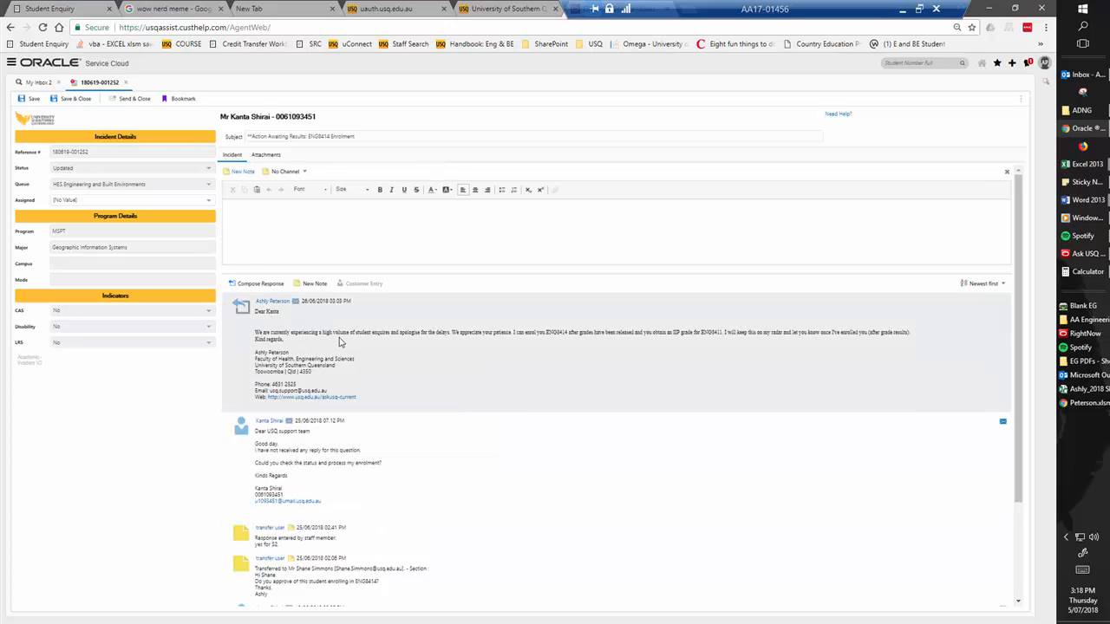
{"action": "scroll", "coordinate": [364, 391], "scroll_direction": "down", "scroll_amount": 2}
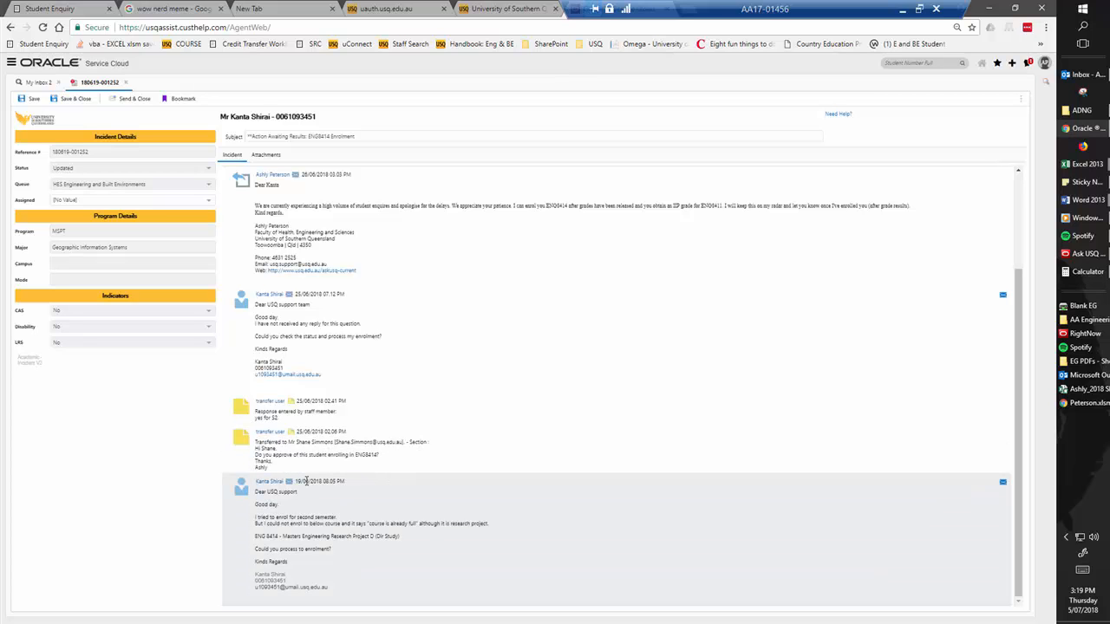
{"action": "scroll", "coordinate": [391, 401], "scroll_direction": "up", "scroll_amount": 2}
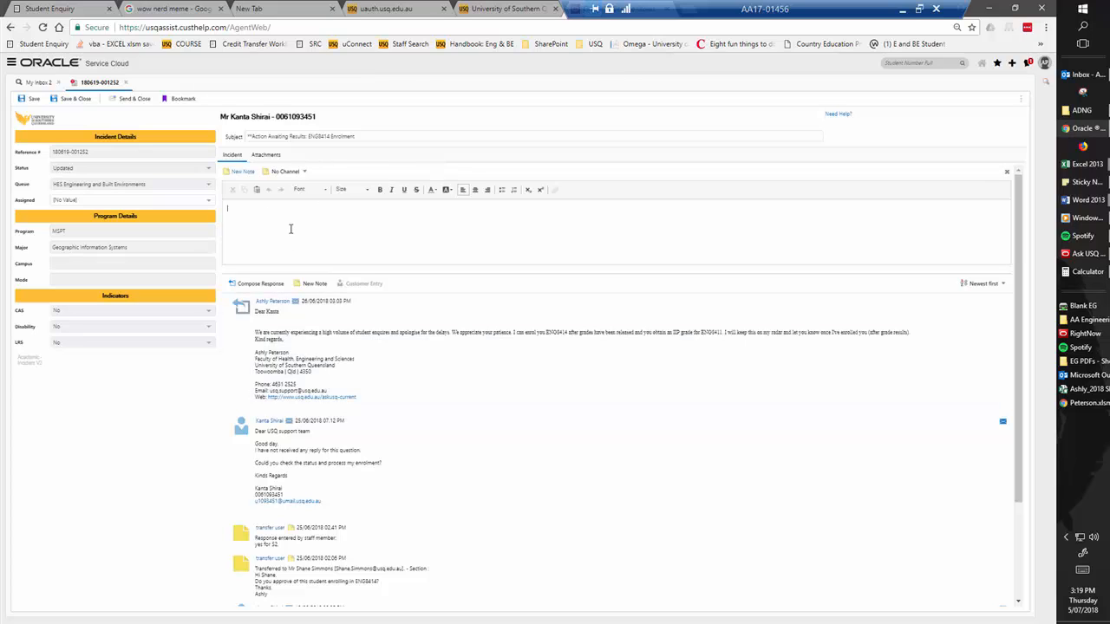
Examine the incident's attachments and the options for uploading one, cancel the upload and return to the message thread
{"action": "left_click", "coordinate": [267, 156]}
{"action": "left_click", "coordinate": [263, 159]}
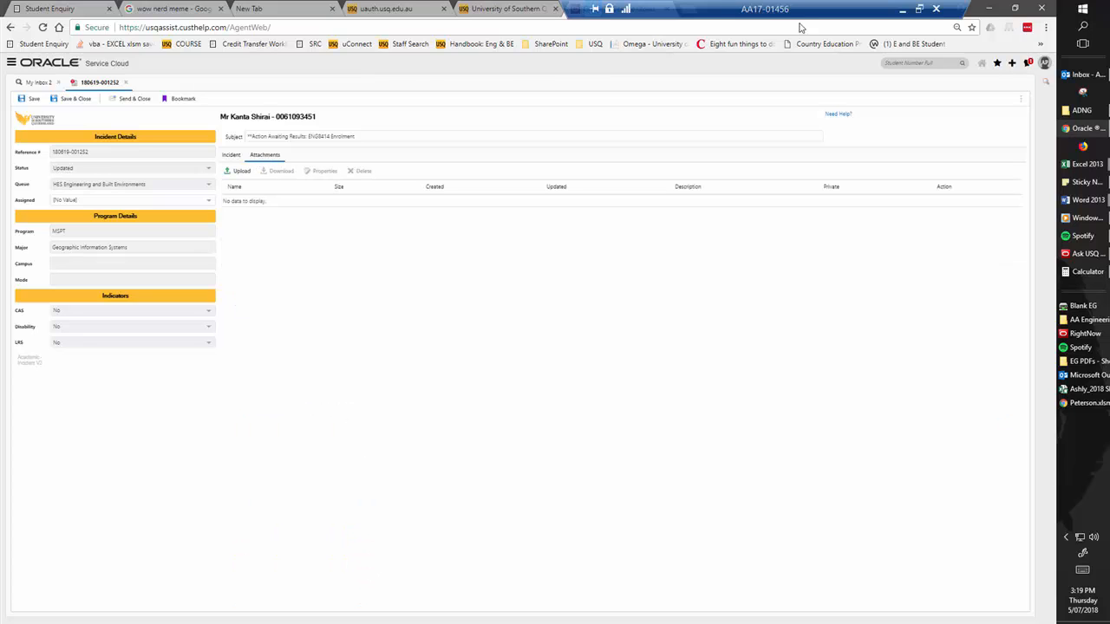
{"action": "left_click", "coordinate": [231, 157]}
{"action": "left_click", "coordinate": [274, 157]}
{"action": "left_click", "coordinate": [236, 172]}
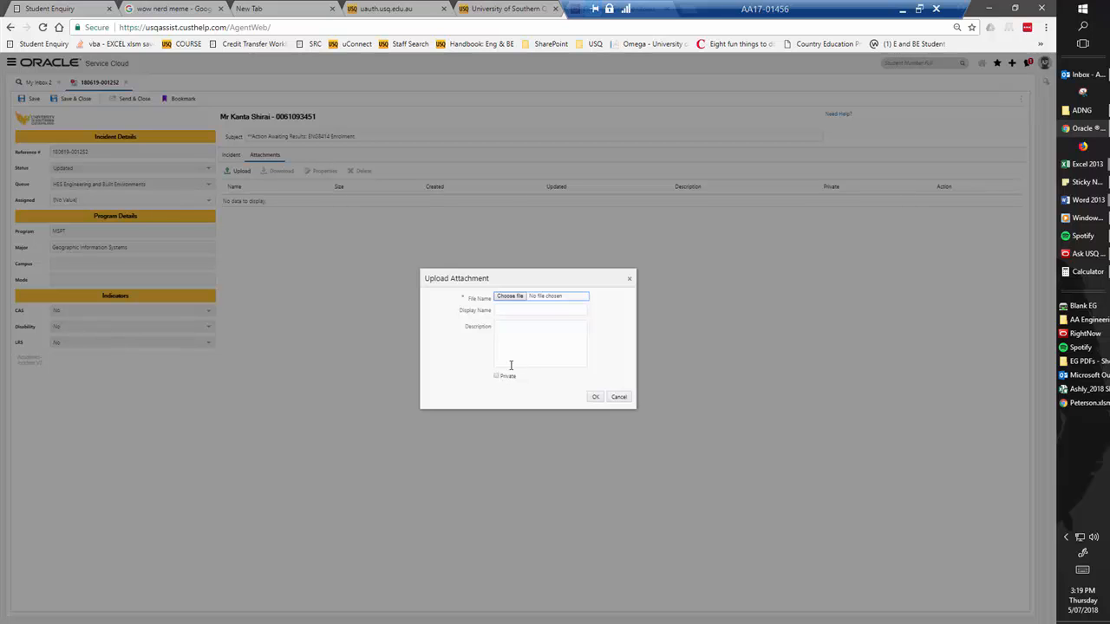
{"action": "left_click", "coordinate": [620, 397]}
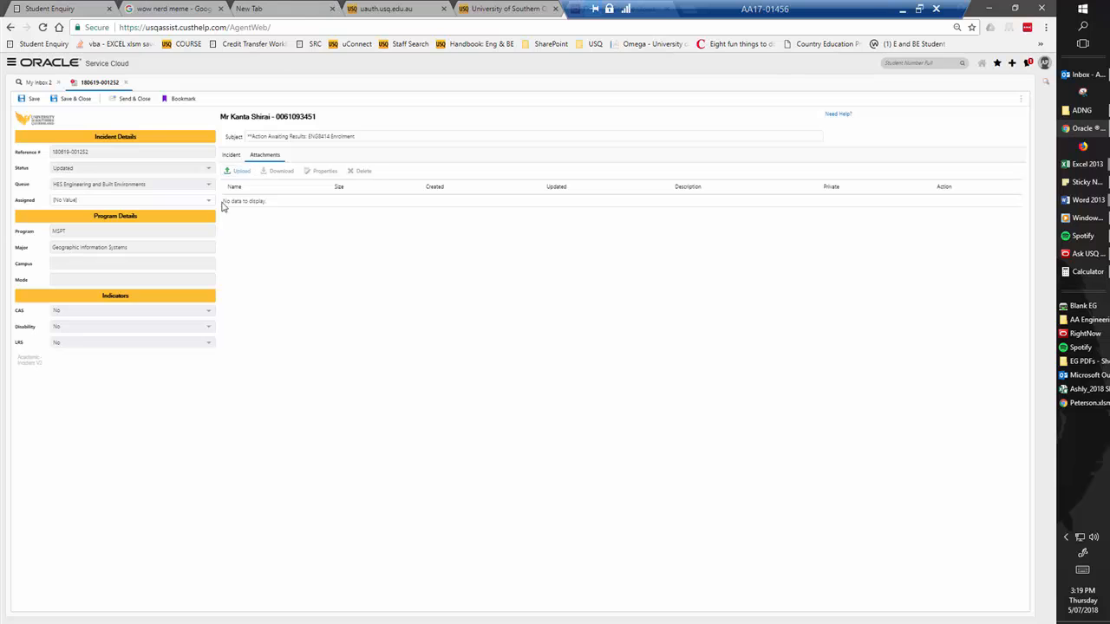
{"action": "left_click", "coordinate": [232, 156]}
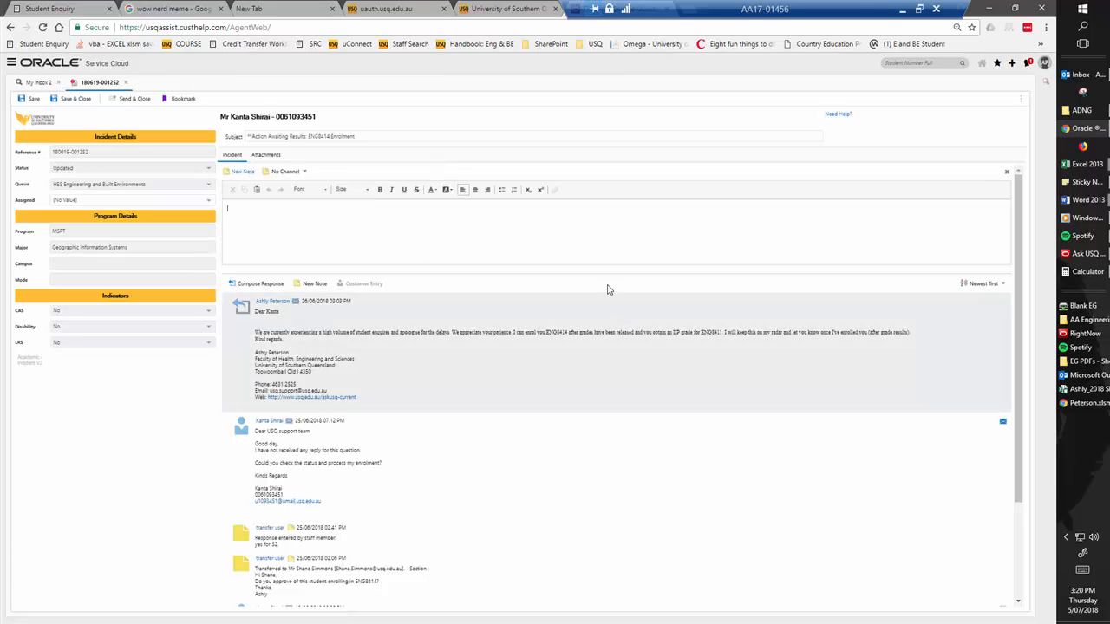
Check the enquiry email in Outlook once more, then return to the incident and look through its message thread
{"action": "left_click", "coordinate": [229, 250]}
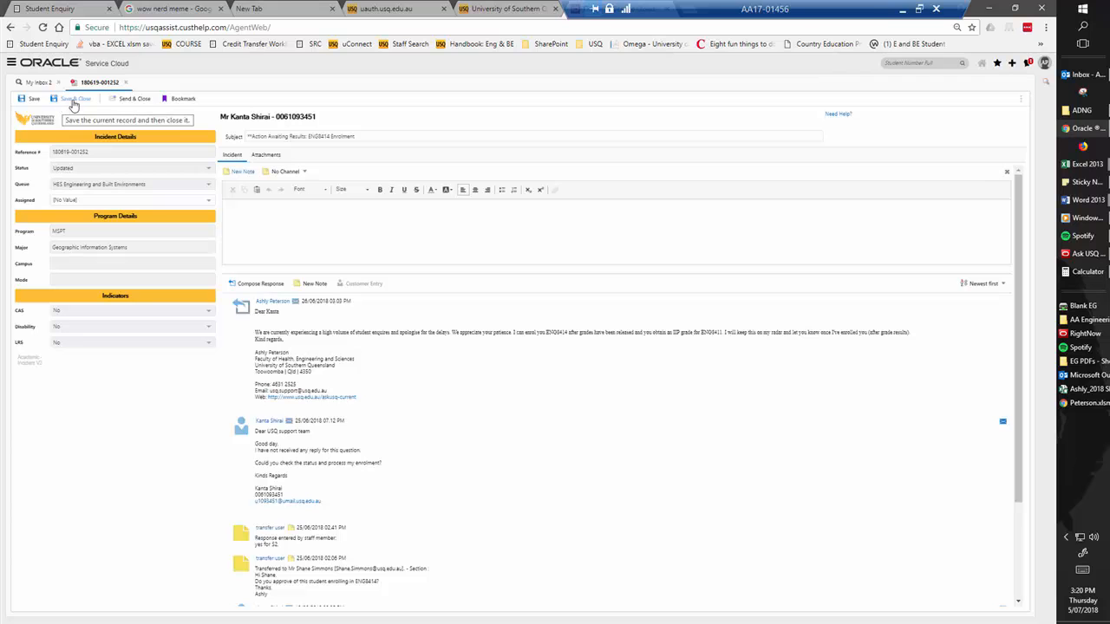
{"action": "left_click", "coordinate": [1084, 75]}
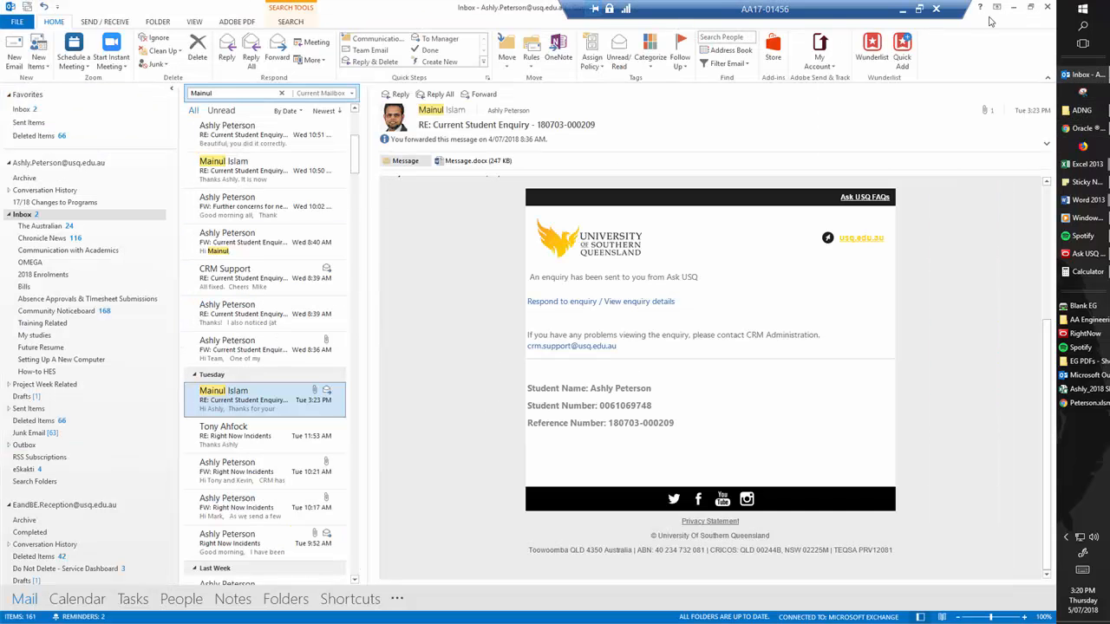
{"action": "left_click", "coordinate": [1014, 8]}
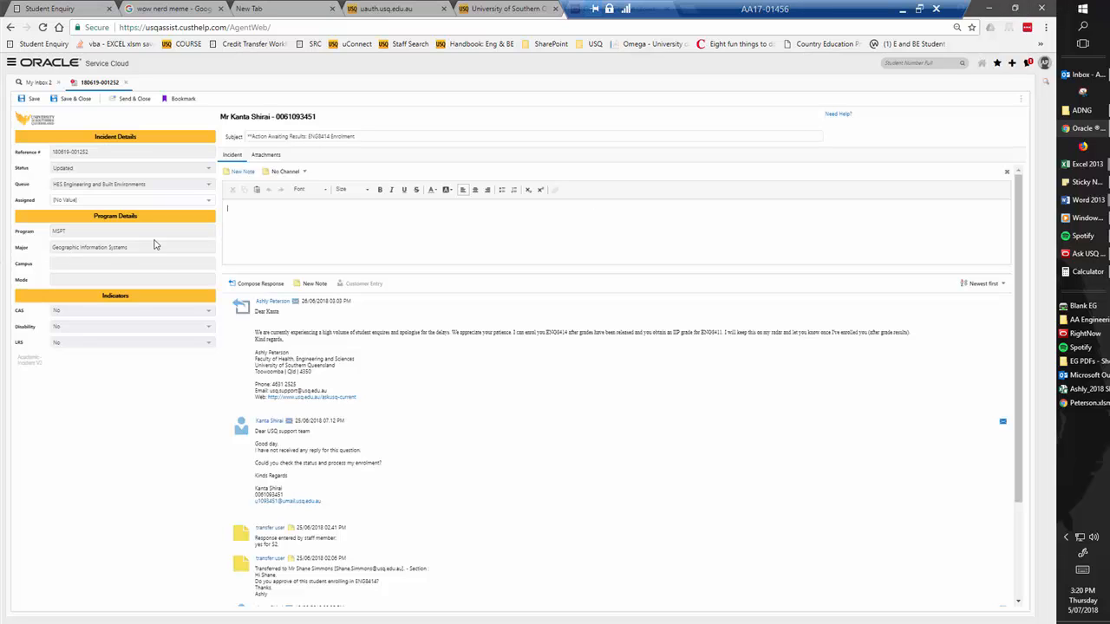
{"action": "left_click", "coordinate": [298, 215]}
{"action": "scroll", "coordinate": [292, 262], "scroll_direction": "down", "scroll_amount": 2}
{"action": "scroll", "coordinate": [292, 261], "scroll_direction": "up", "scroll_amount": 2}
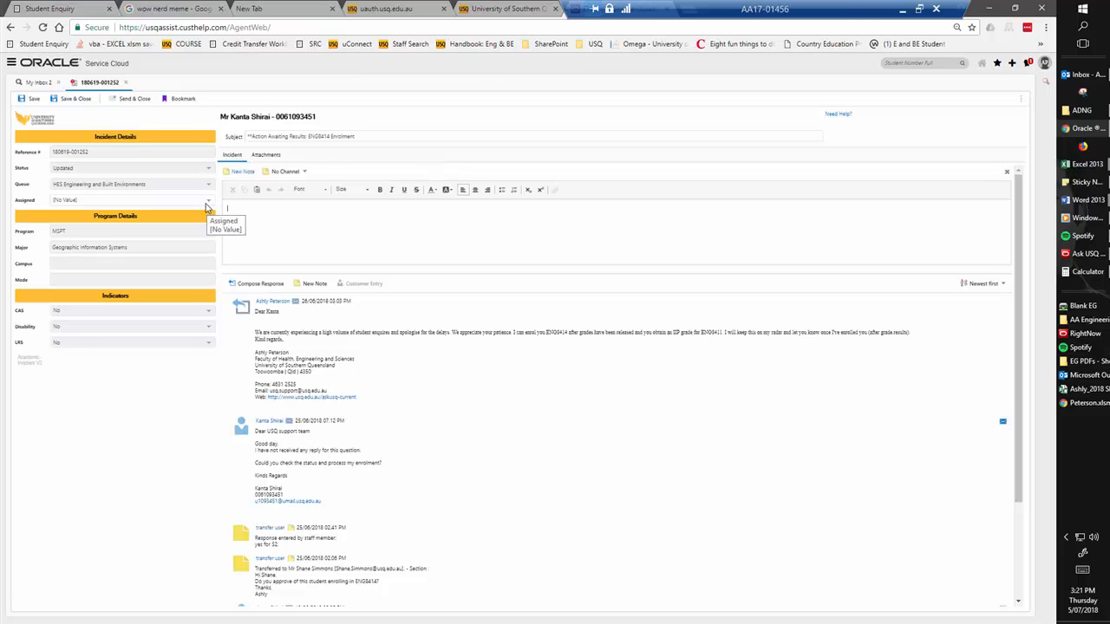
Assign the incident to the staff member listed under HES by searching for their name
{"action": "left_click", "coordinate": [208, 202]}
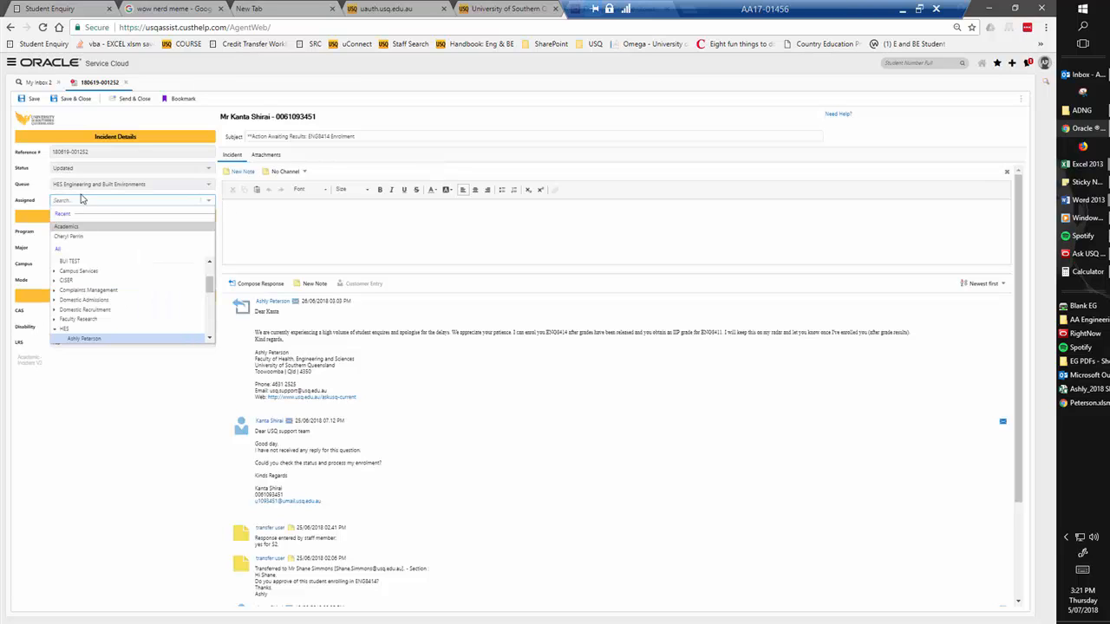
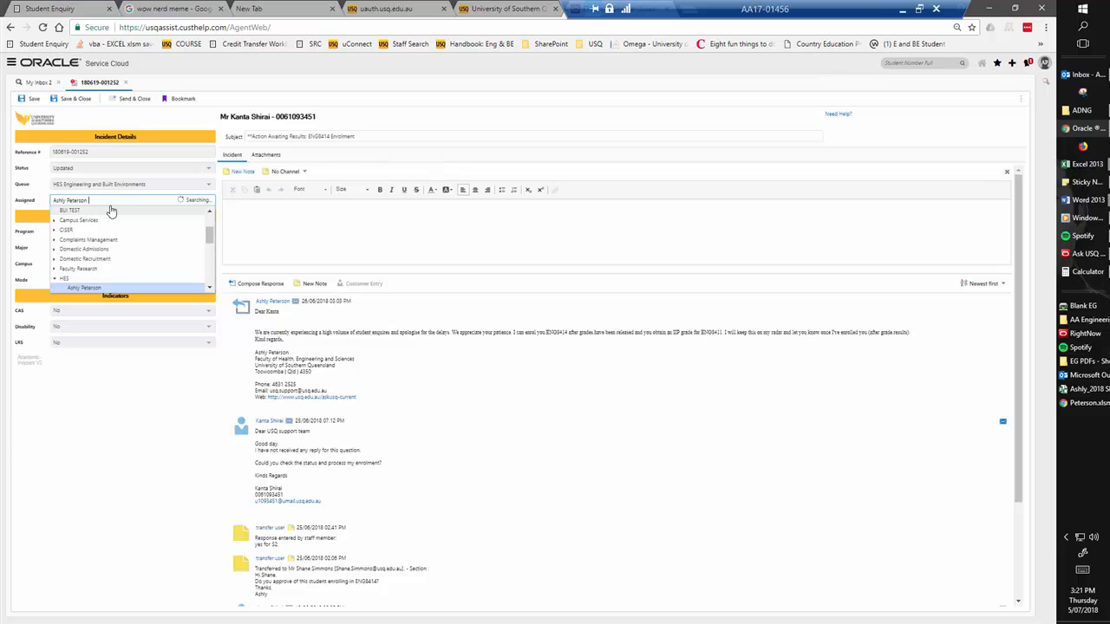
{"action": "key", "text": "Return"}
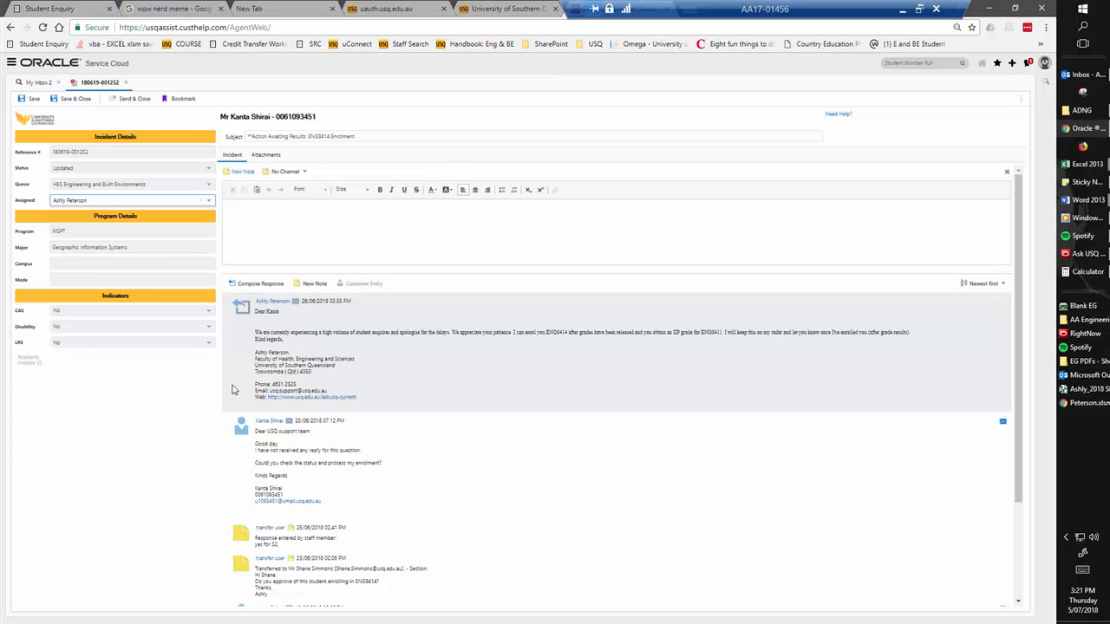
{"action": "left_click", "coordinate": [209, 203]}
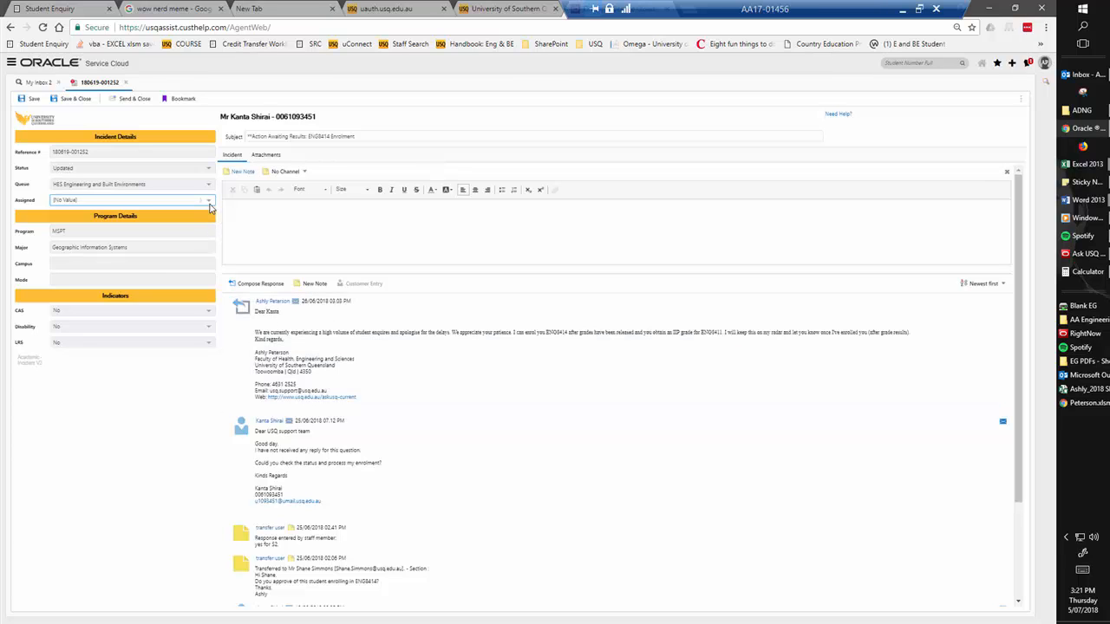
{"action": "left_click", "coordinate": [136, 201]}
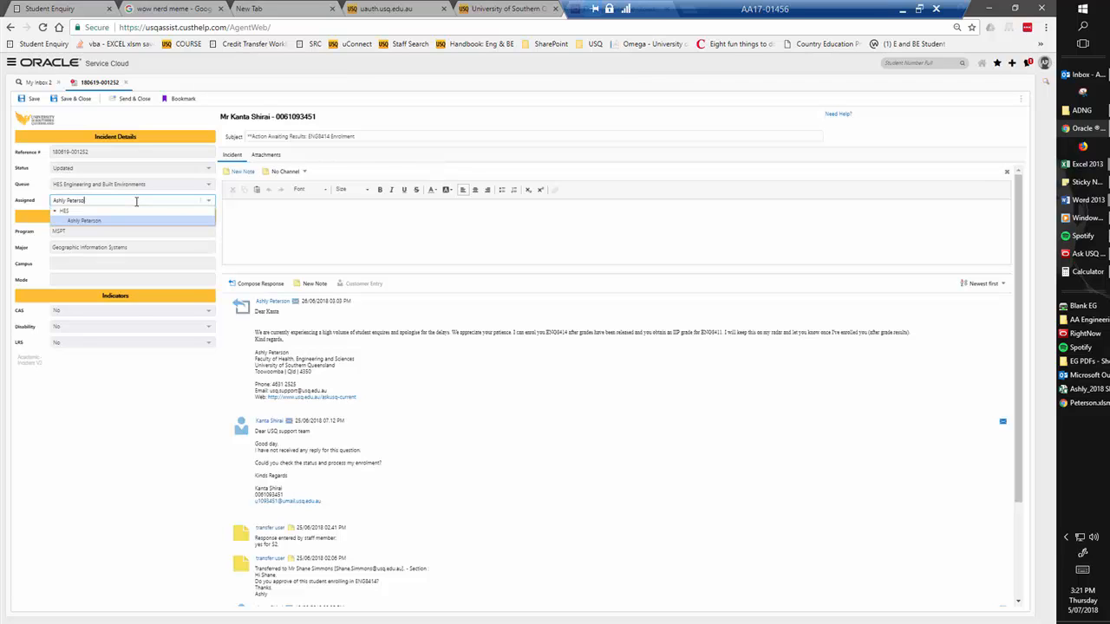
{"action": "left_click", "coordinate": [93, 223]}
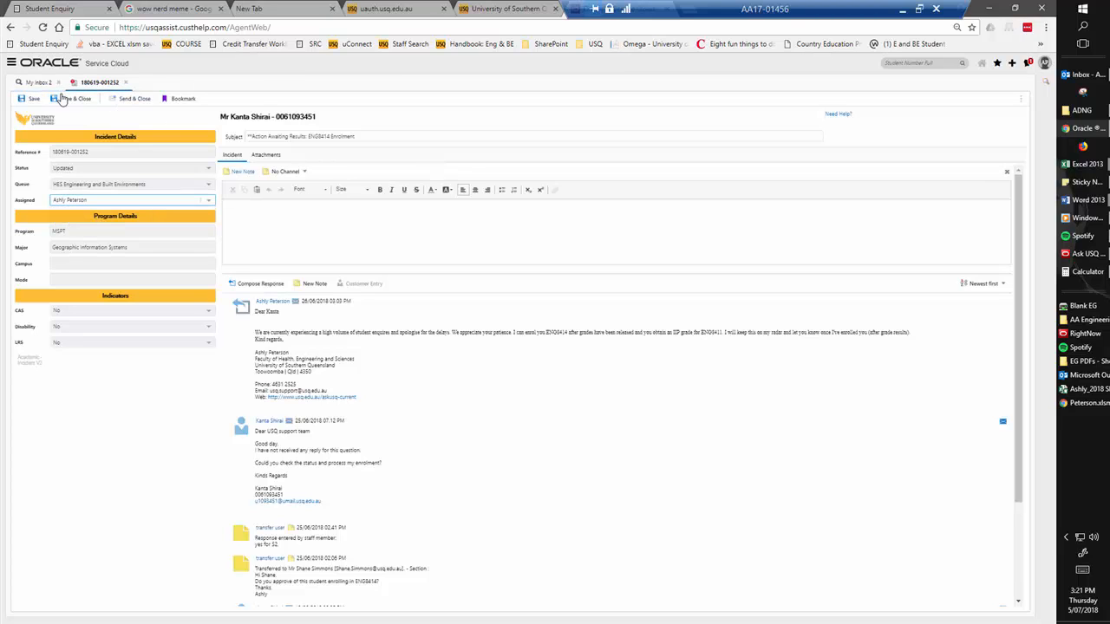
Try to clear the incident's assigned staff member
{"action": "left_click", "coordinate": [209, 201]}
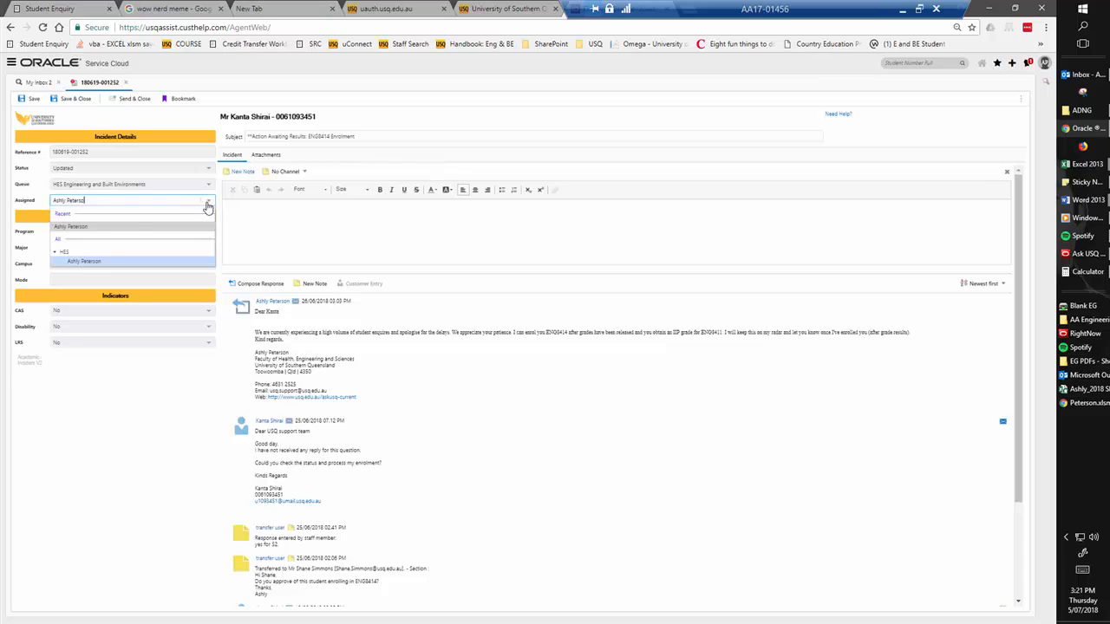
{"action": "key", "text": "ctrl+a"}
{"action": "key", "text": "BackSpace"}
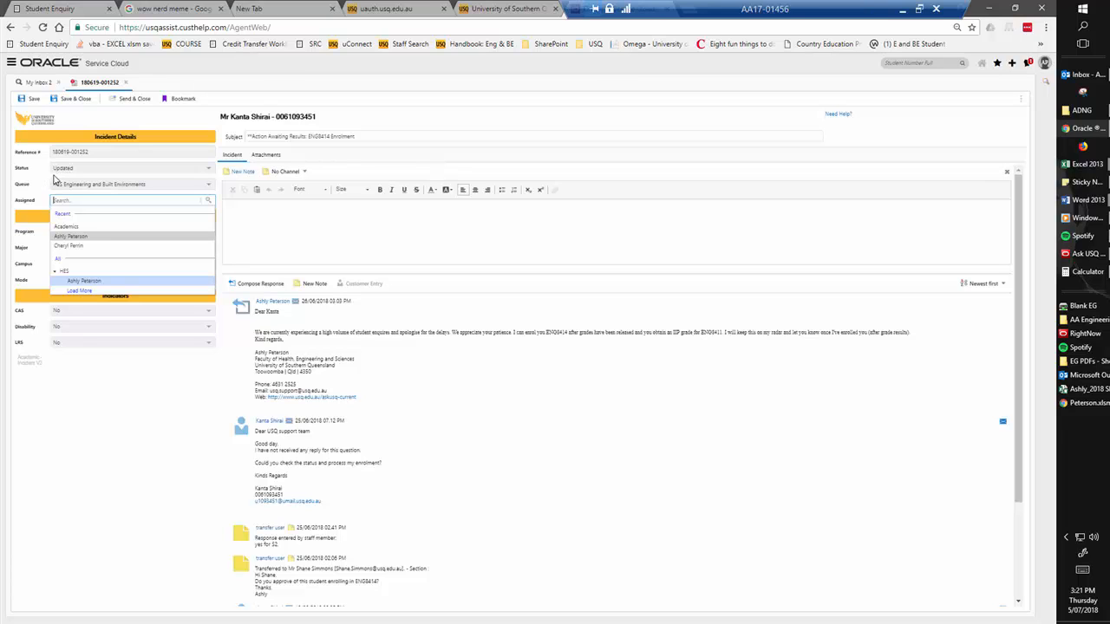
{"action": "left_click", "coordinate": [316, 228]}
{"action": "left_click", "coordinate": [118, 203]}
{"action": "left_click", "coordinate": [416, 233]}
Examine the incident's message thread, program details, and the student name and number in the heading
{"action": "scroll", "coordinate": [353, 297], "scroll_direction": "down", "scroll_amount": 3}
{"action": "left_click", "coordinate": [110, 384]}
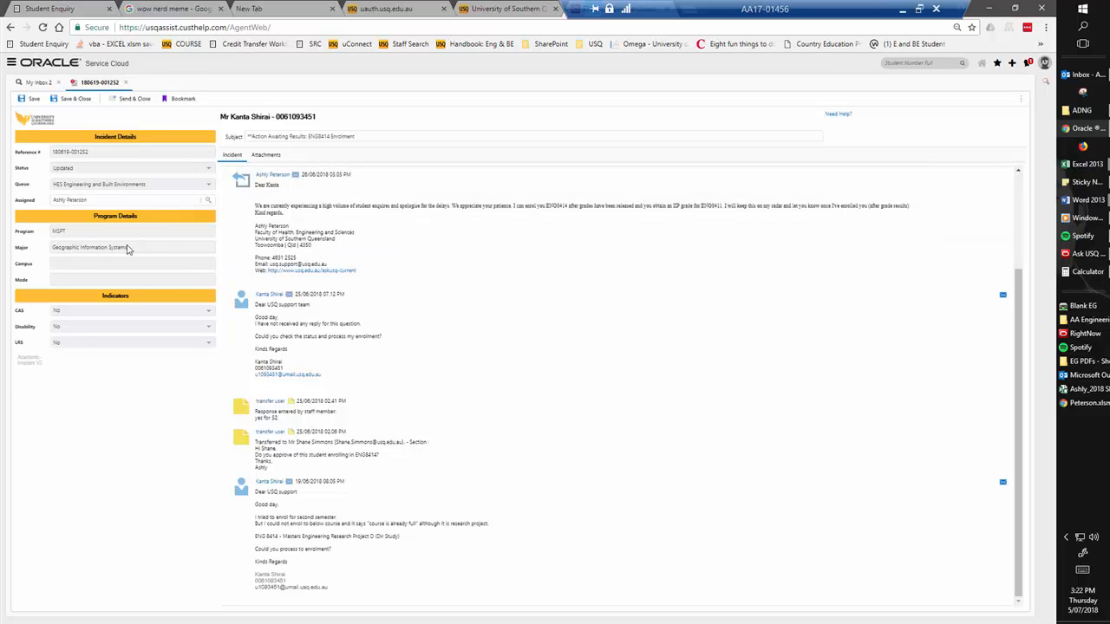
{"action": "left_click_drag", "start_coordinate": [219, 118], "coordinate": [299, 120]}
{"action": "left_click", "coordinate": [425, 132]}
{"action": "scroll", "coordinate": [427, 238], "scroll_direction": "up", "scroll_amount": 3}
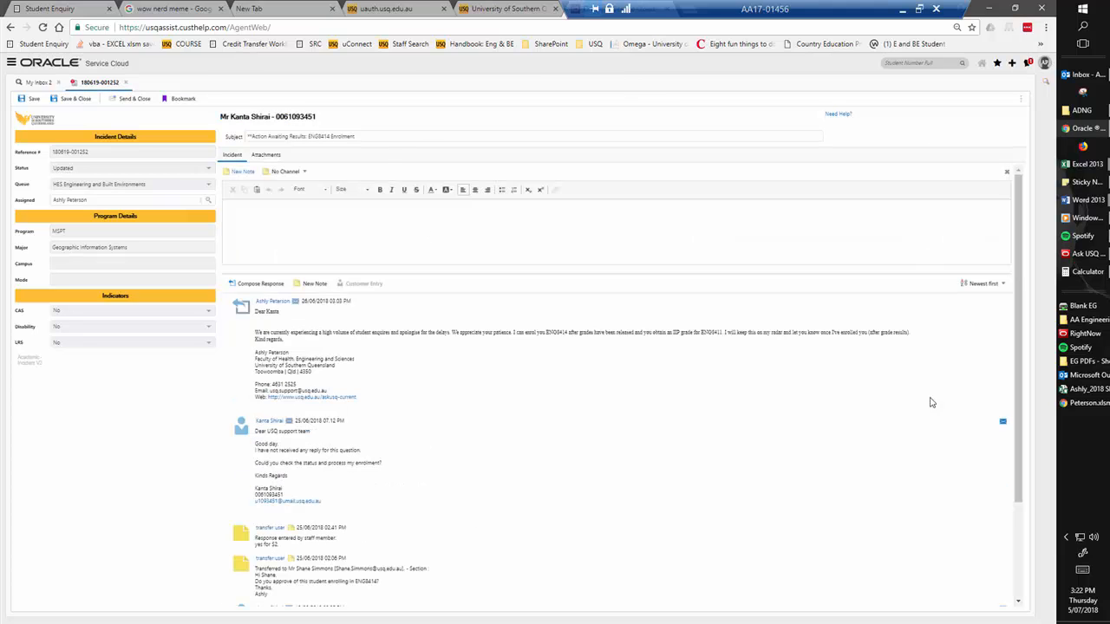
{"action": "scroll", "coordinate": [620, 355], "scroll_direction": "down", "scroll_amount": 3}
{"action": "scroll", "coordinate": [597, 315], "scroll_direction": "up", "scroll_amount": 3}
Check the incident's attachments again and return to the response editor
{"action": "left_click", "coordinate": [269, 158]}
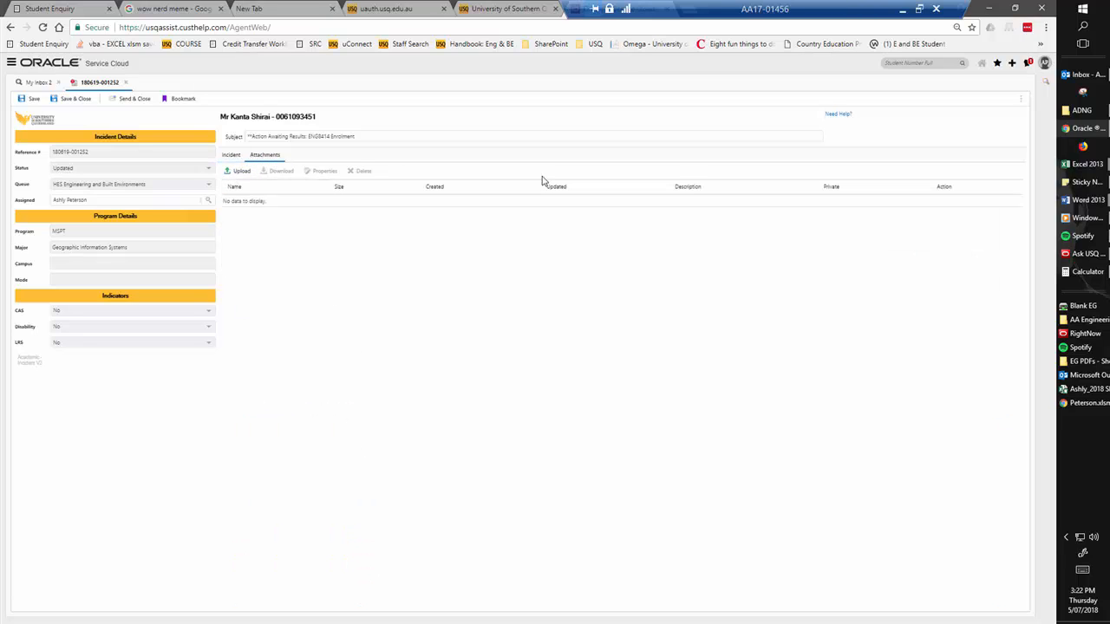
{"action": "left_click", "coordinate": [231, 155]}
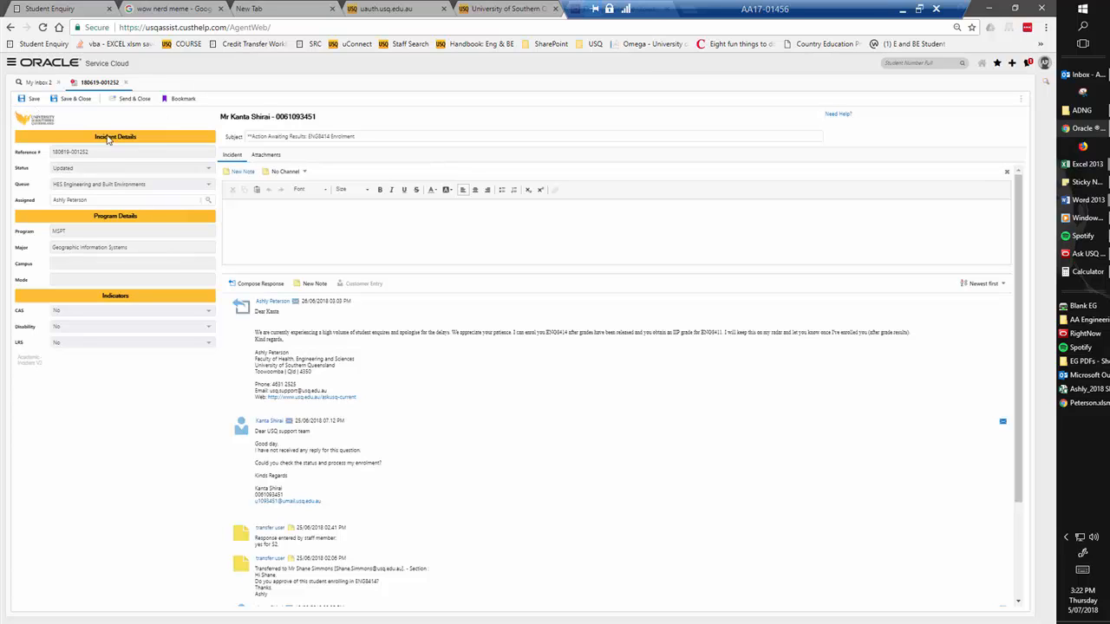
{"action": "left_click", "coordinate": [262, 212]}
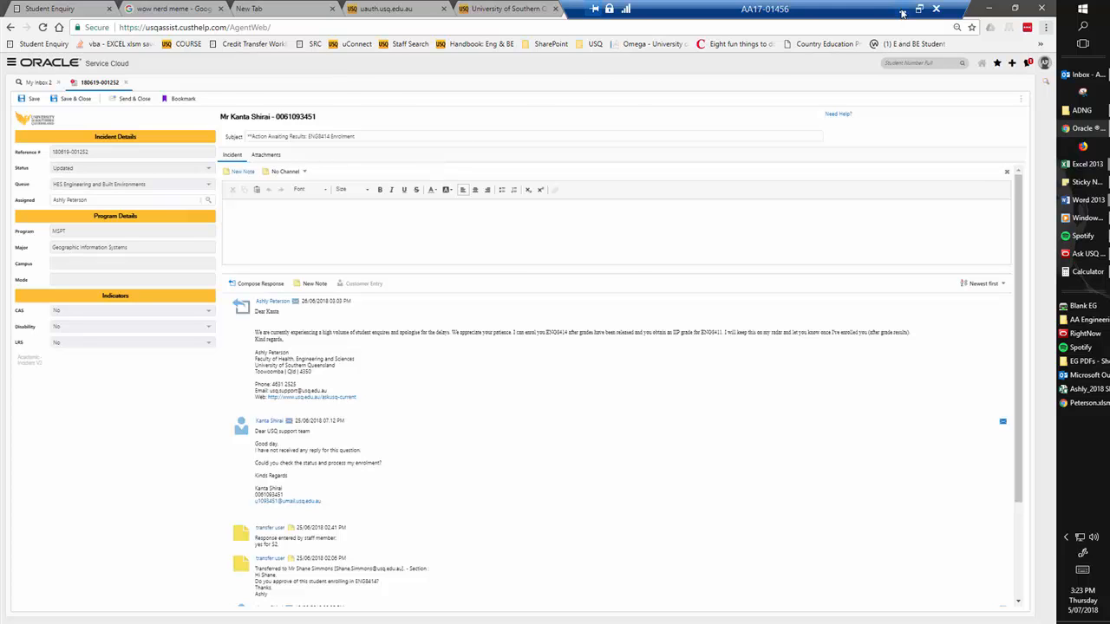
{"action": "left_click", "coordinate": [902, 13]}
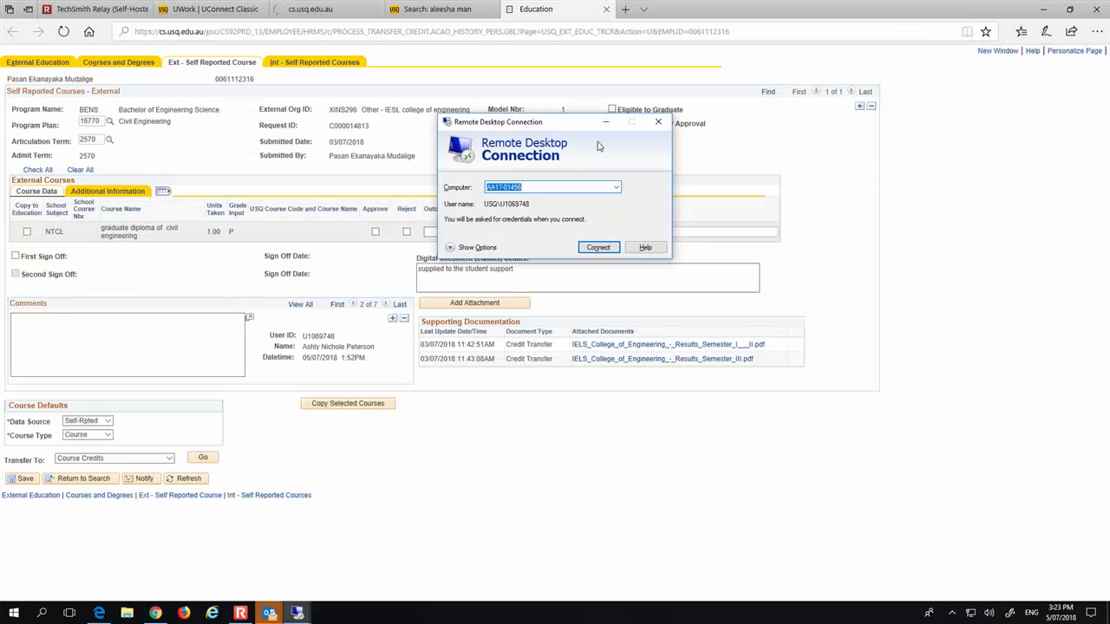
{"action": "left_click", "coordinate": [240, 613]}
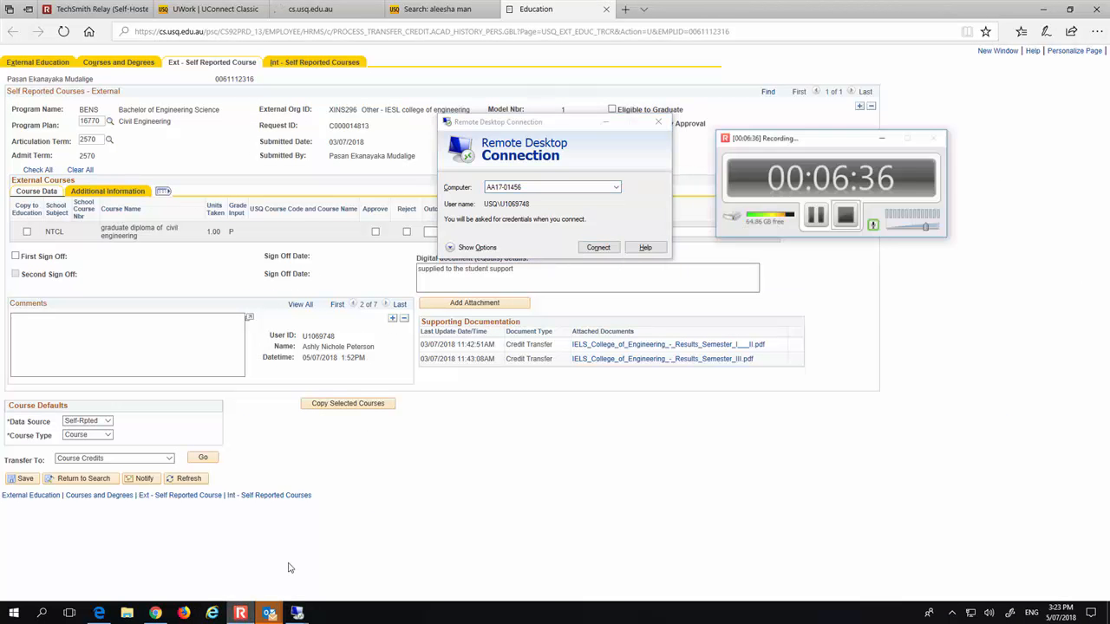